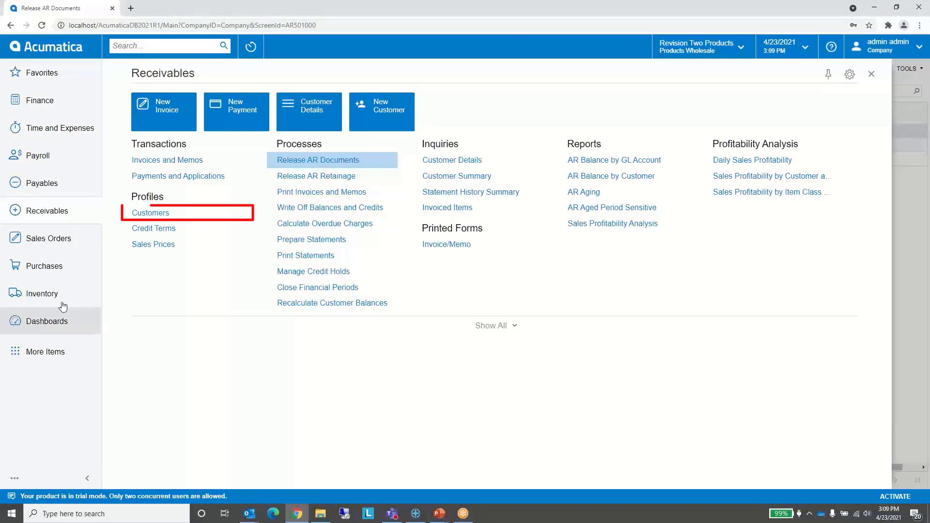
Open the Alta Ace customer record and review its financial settings, credit terms and payment methods
left_click(160, 214)
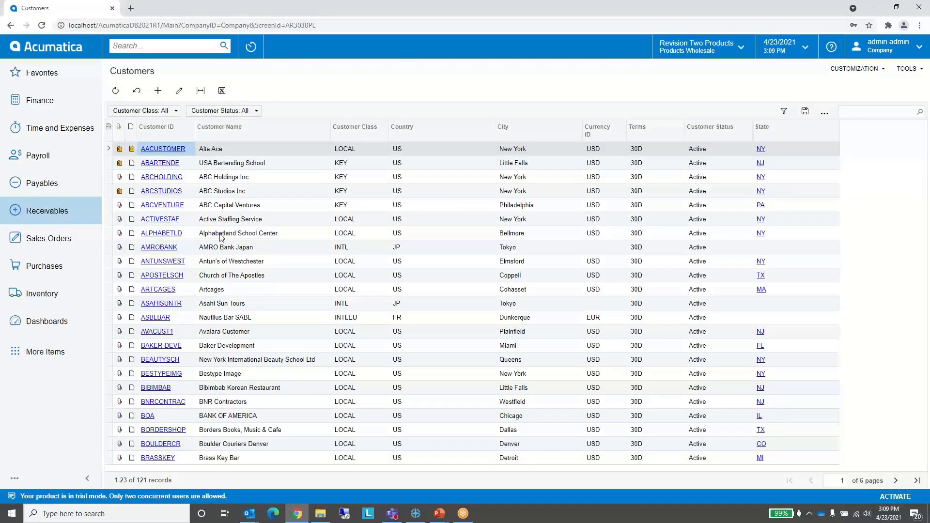
left_click(174, 152)
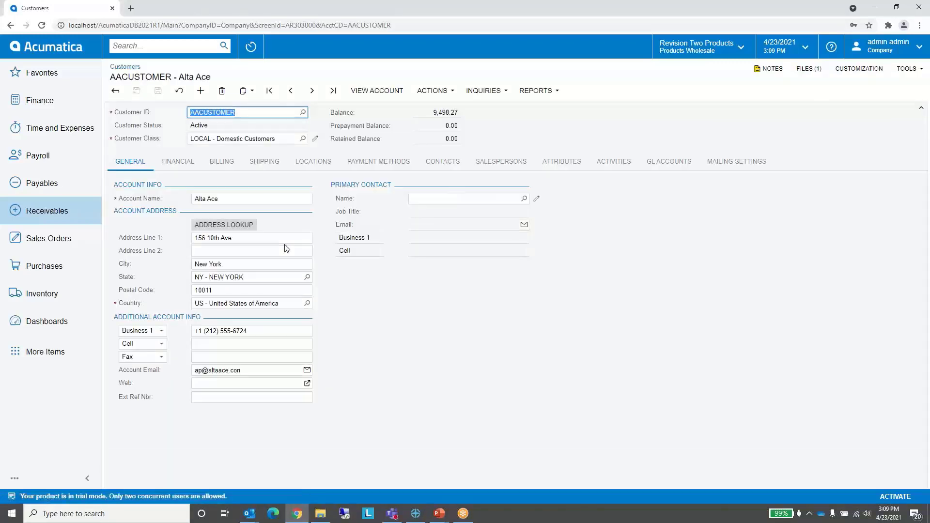
left_click(178, 162)
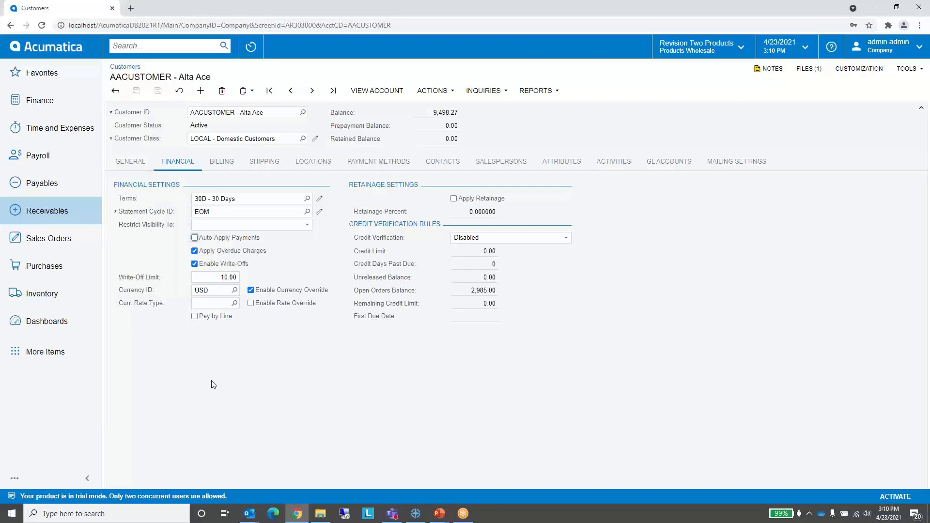
left_click(245, 199)
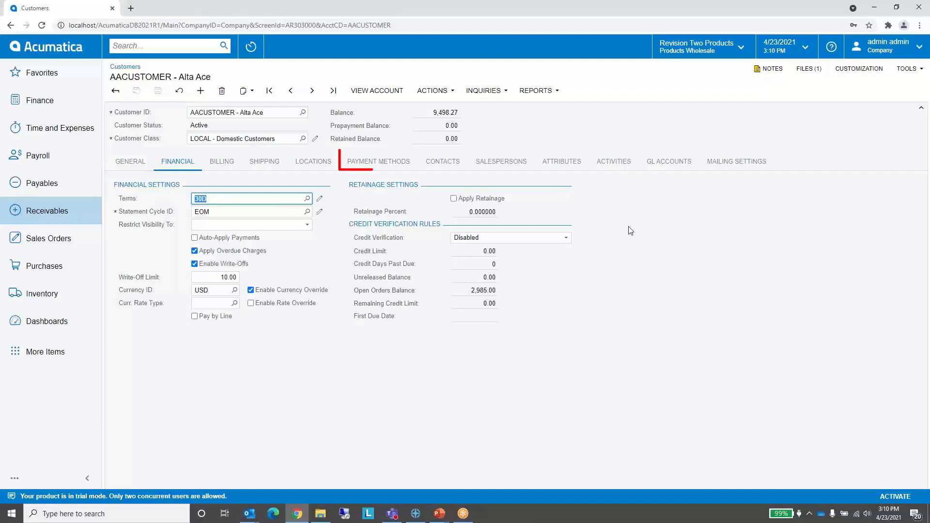
left_click(396, 167)
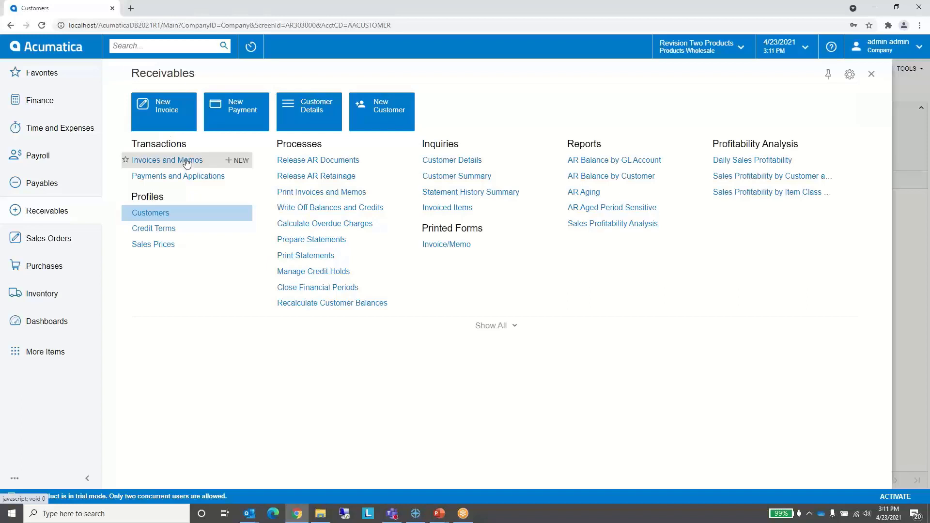
Create a new receivables document of type Invoice for customer Alta Ace with the description "Consulting Services"
left_click(240, 162)
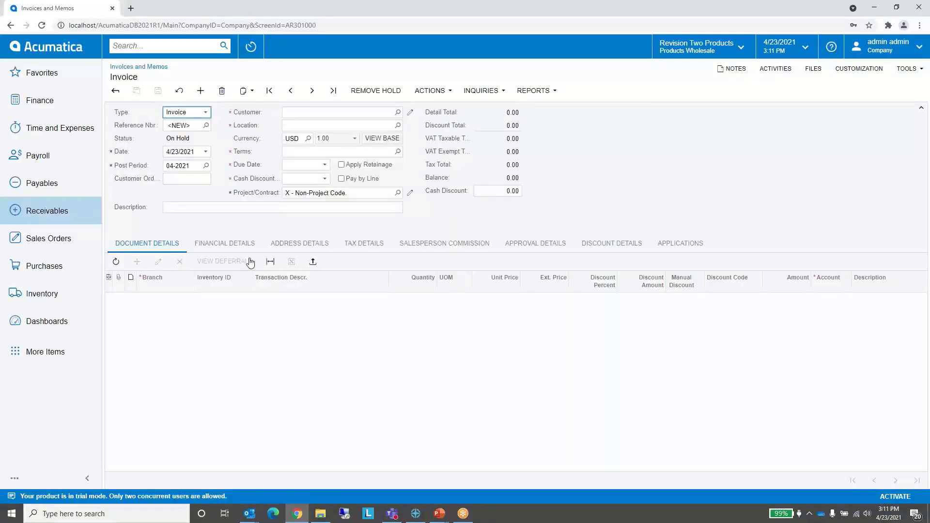
left_click(206, 113)
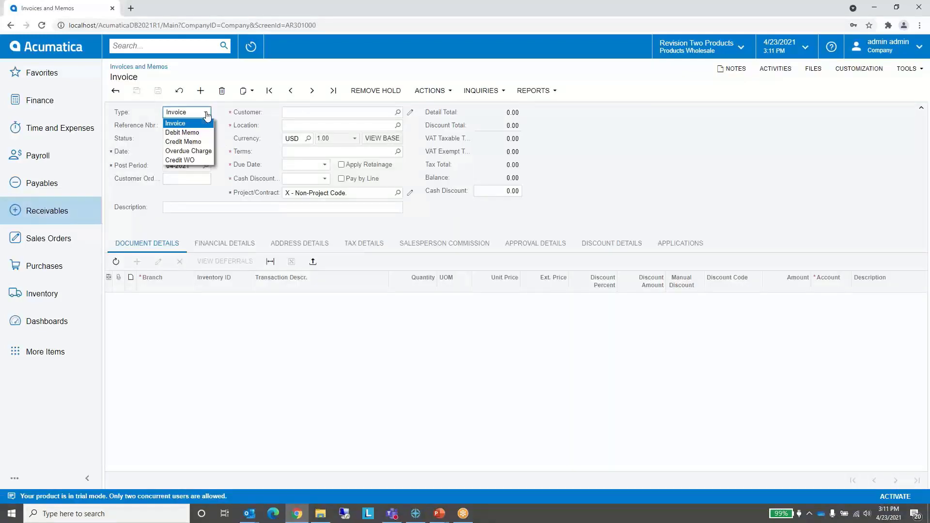
left_click(206, 113)
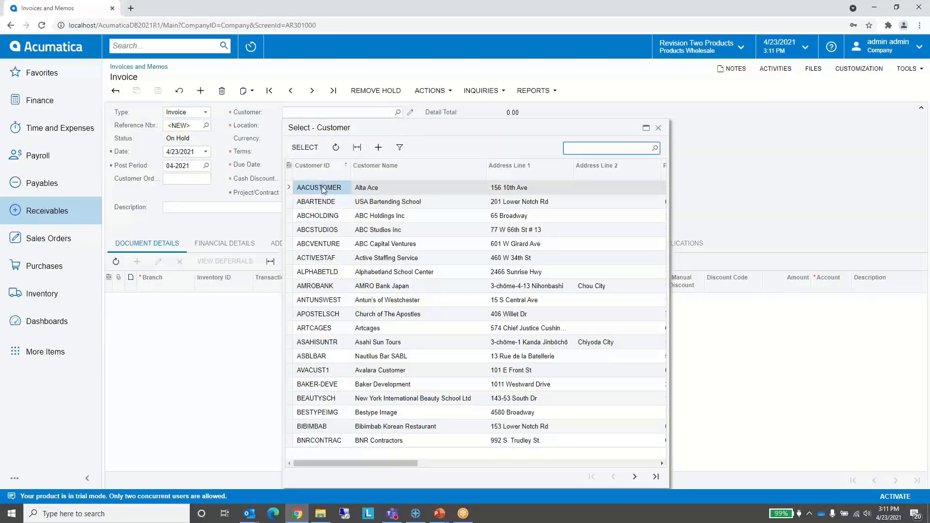
double_click(323, 187)
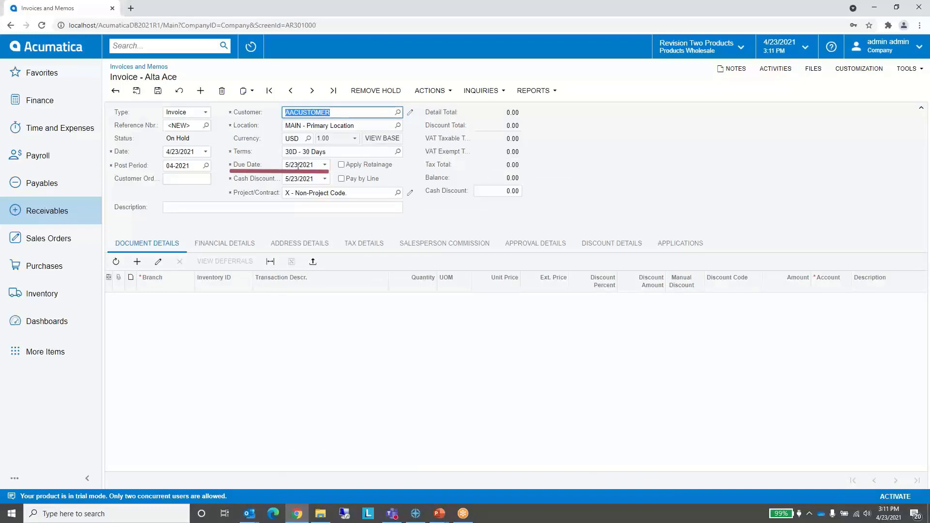
left_click(226, 209)
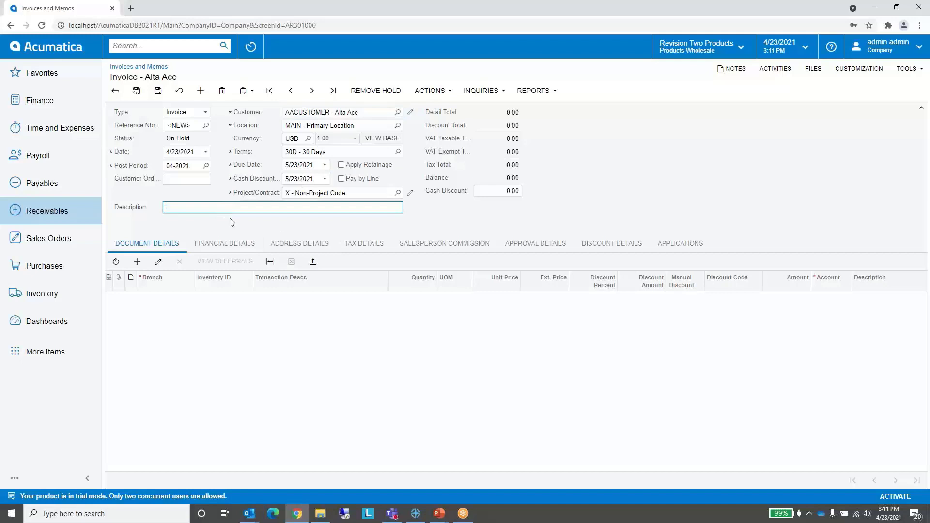
type("Consulting Services")
Add an invoice detail line without an inventory item, described as "Consulting Services", with an extended price of 1500
left_click(137, 262)
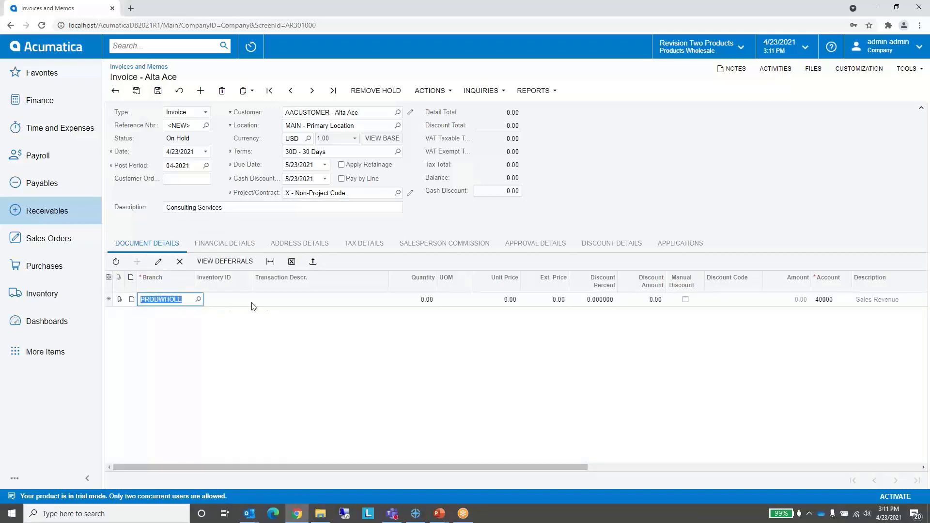
left_click(229, 300)
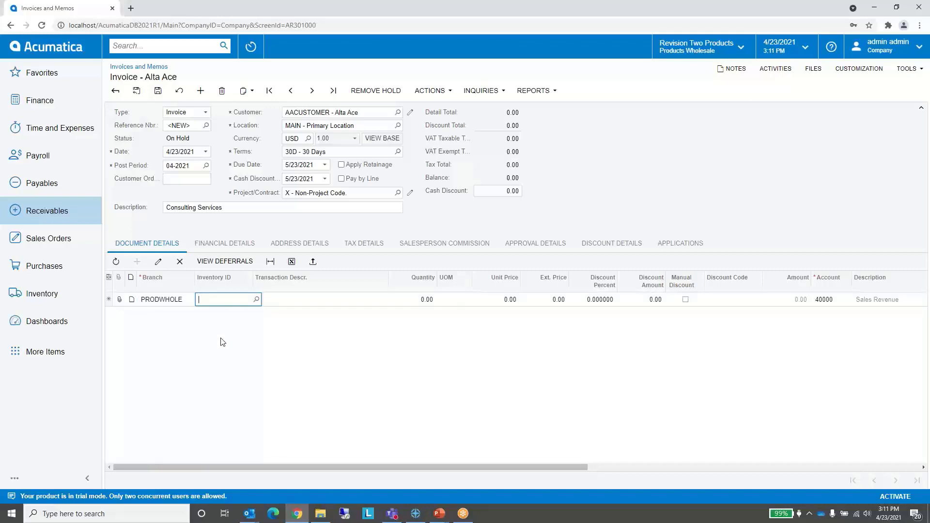
left_click(295, 305)
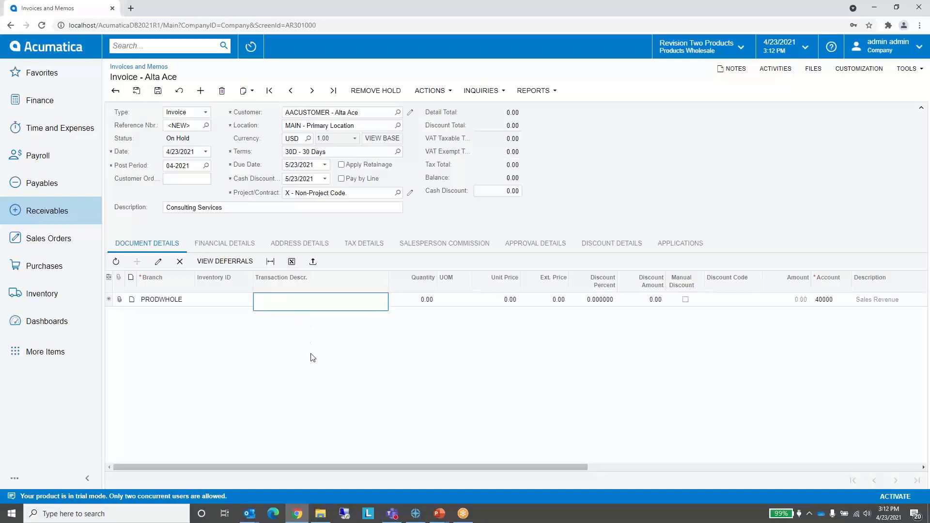
type("Consul")
type("ting Servi")
type("cres")
key("BackSpace")
type("s")
key("Tab")
key("Tab")
key("Tab")
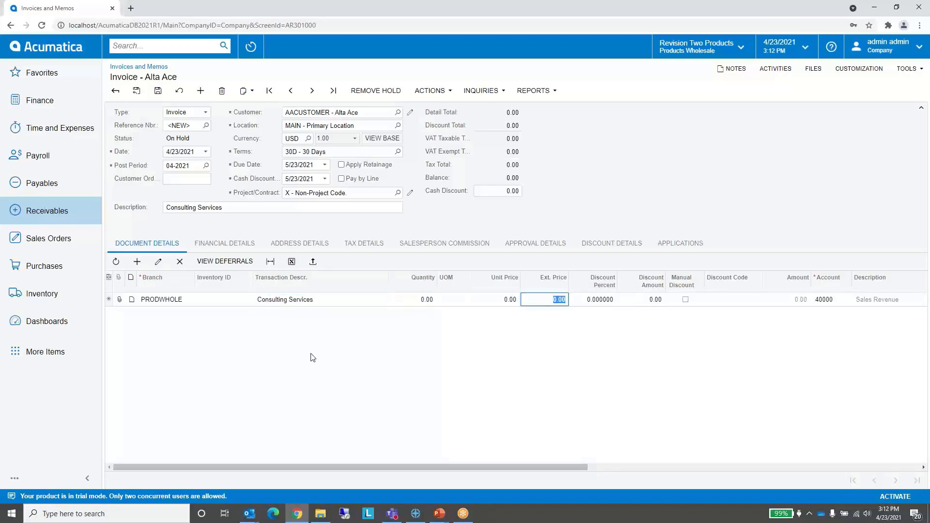
type("1500")
key("Tab")
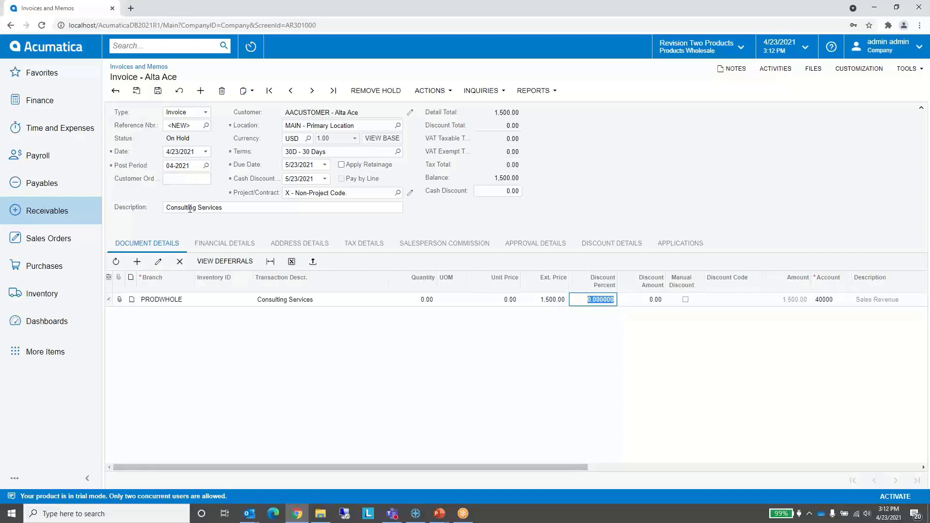
Remove the hold from the Alta Ace invoice and release it
left_click(374, 95)
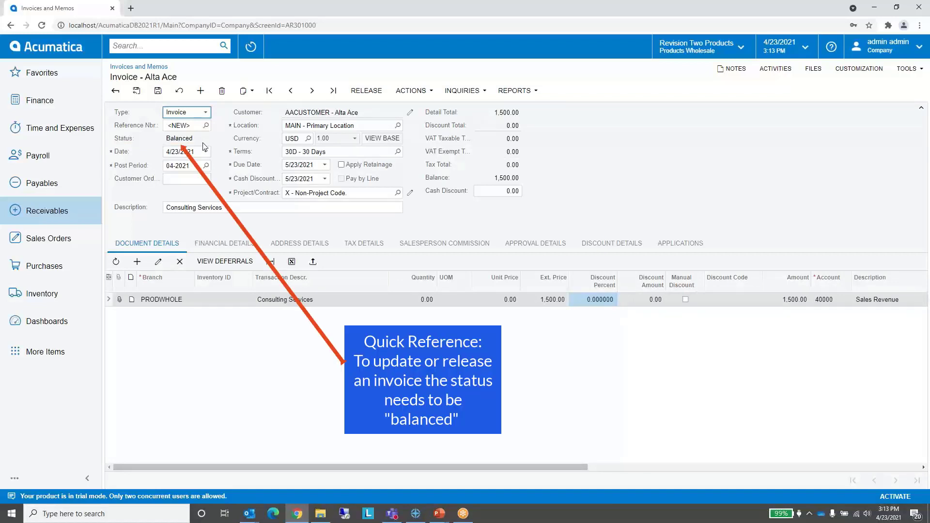
left_click(367, 93)
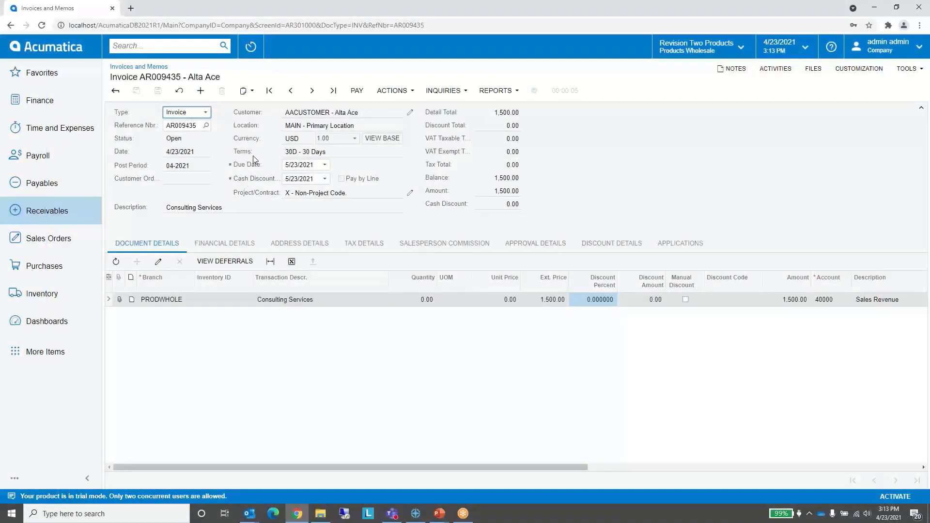
Print the released Alta Ace invoice
left_click(404, 90)
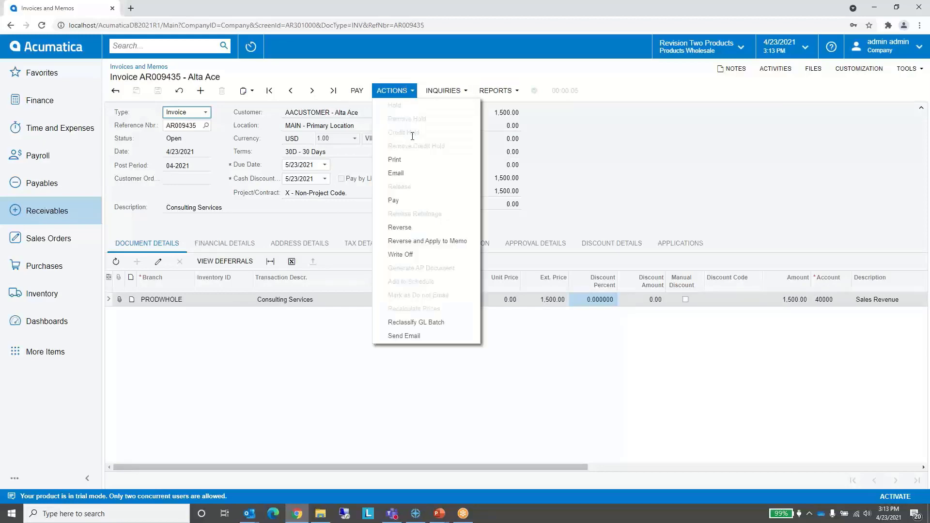
left_click(401, 158)
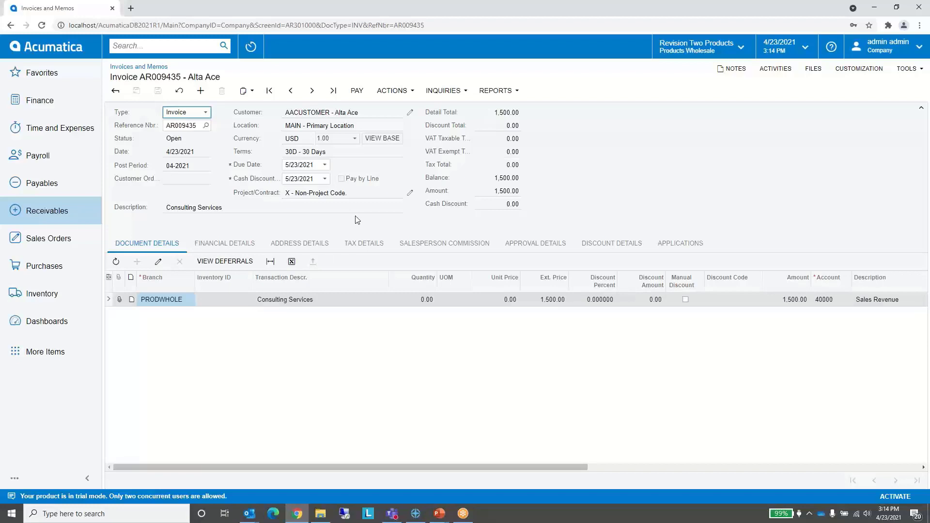
Create a payment from the open Alta Ace invoice, then take it off hold and release it
left_click(357, 91)
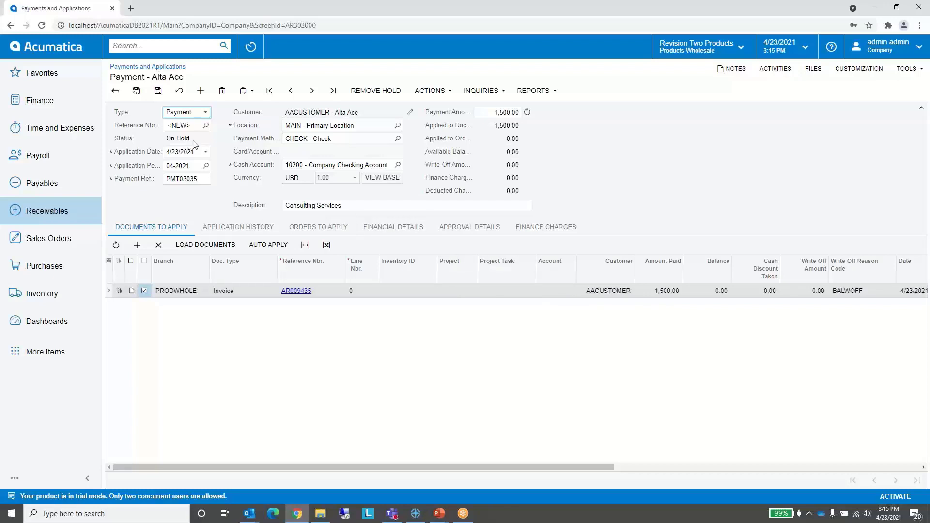
left_click(371, 92)
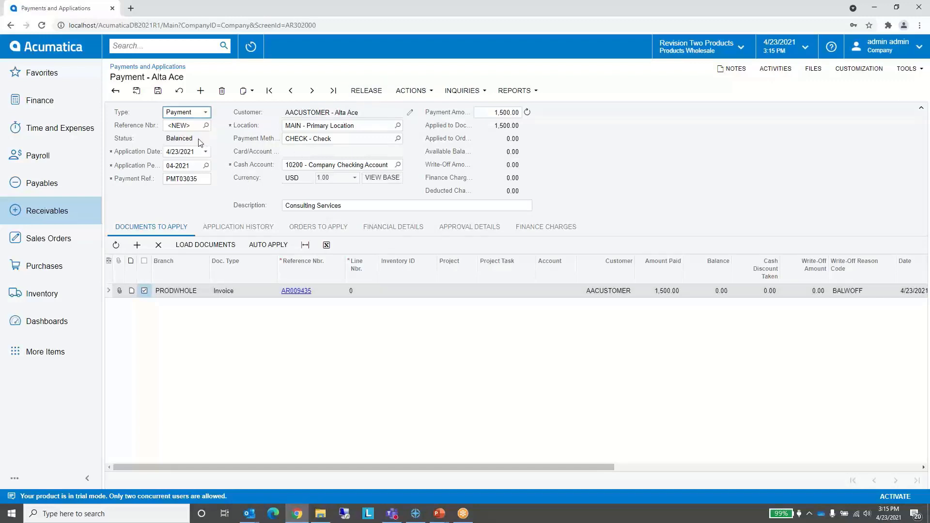
left_click(371, 92)
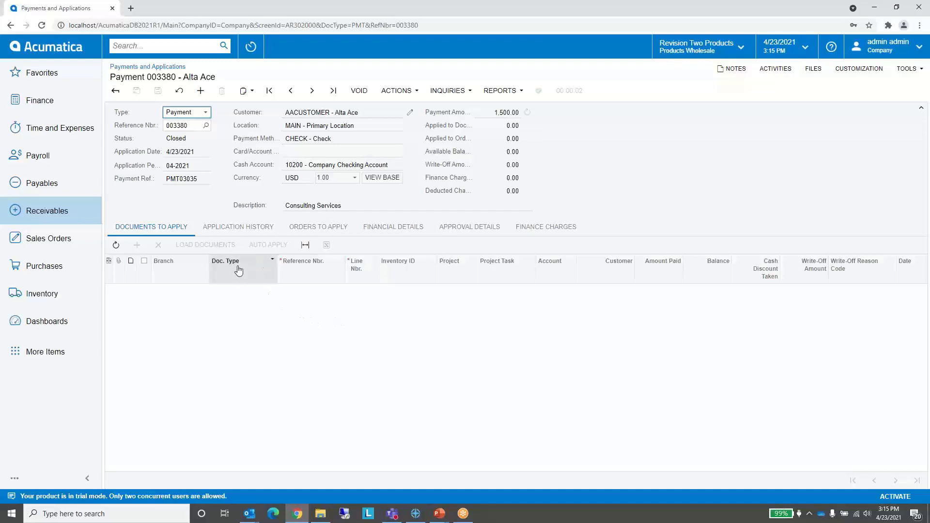
Check the payment's application history and view the invoice it was applied to, then close that invoice
left_click(236, 230)
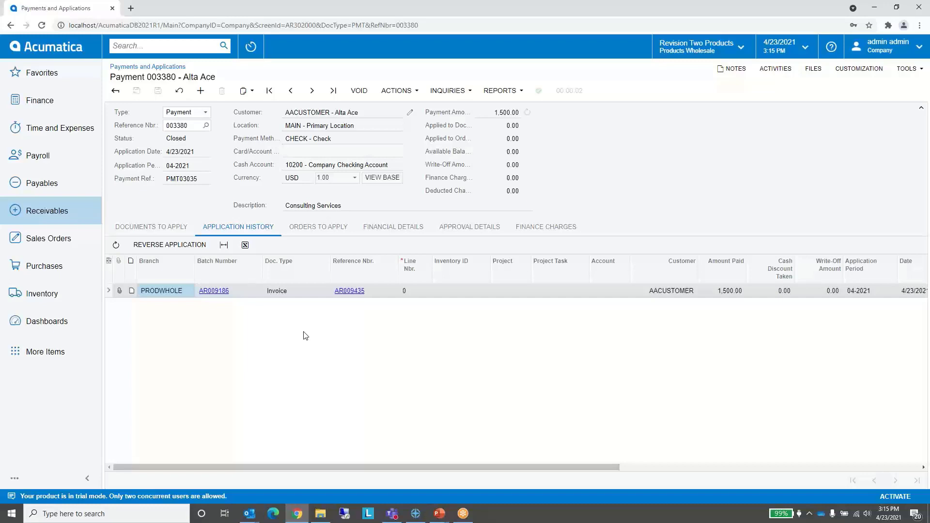
left_click(351, 292)
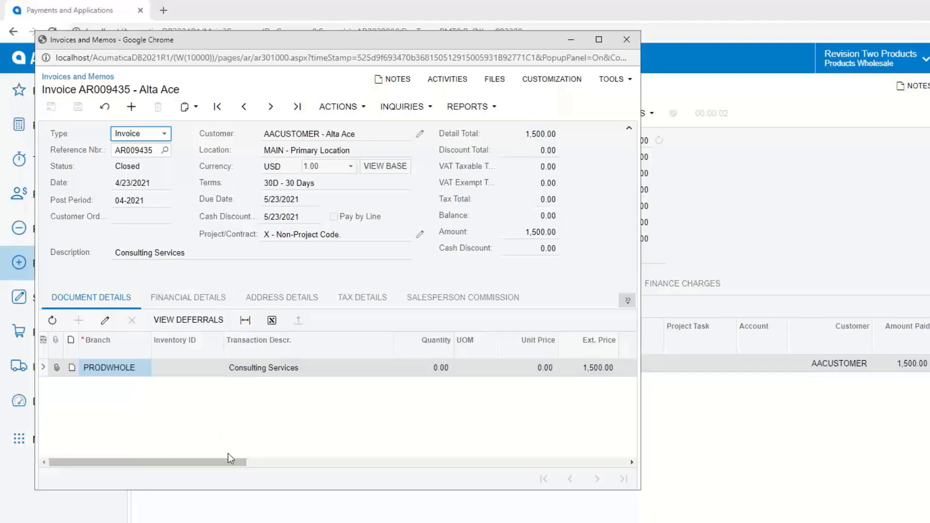
mouse_move(233, 461)
left_mouse_down()
mouse_move(285, 461)
mouse_move(238, 449)
mouse_move(248, 435)
left_mouse_up()
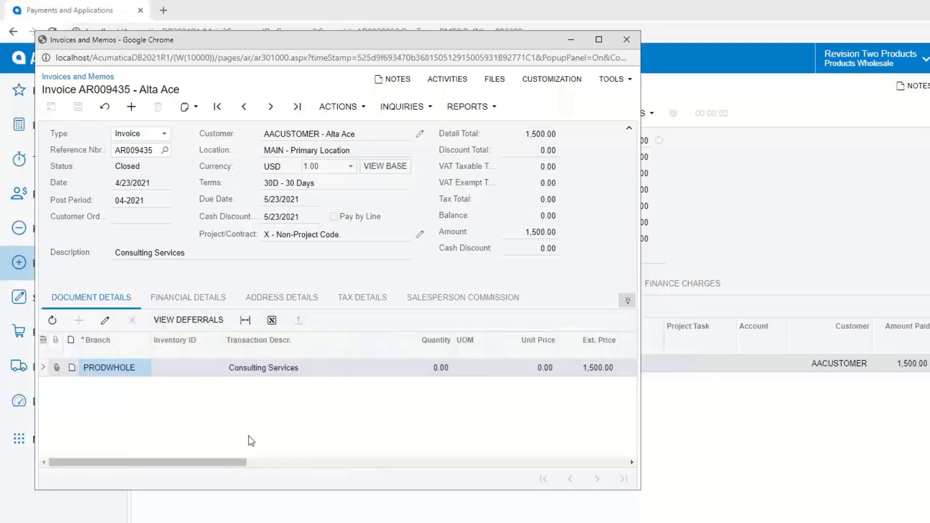
left_click(625, 40)
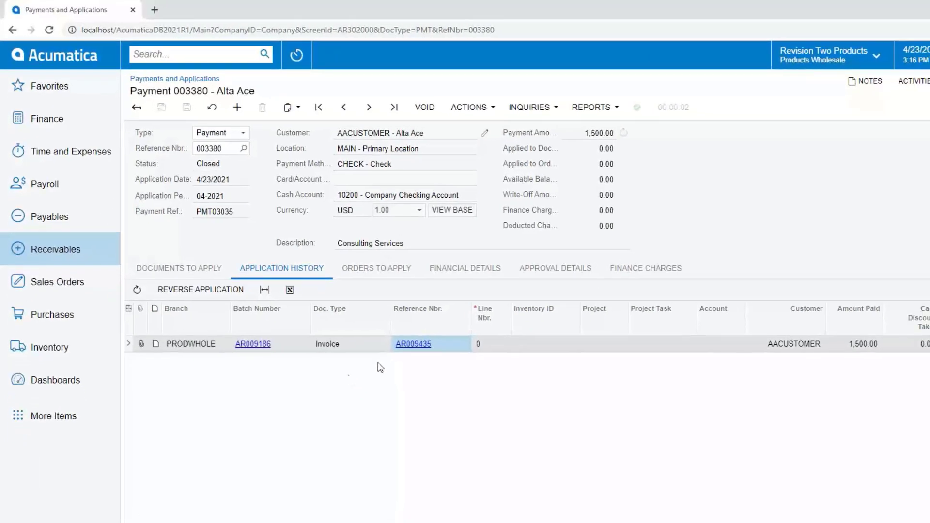
Review the payment's financial details and inspect the debit and credit entries of its linked GL batch
left_click(476, 273)
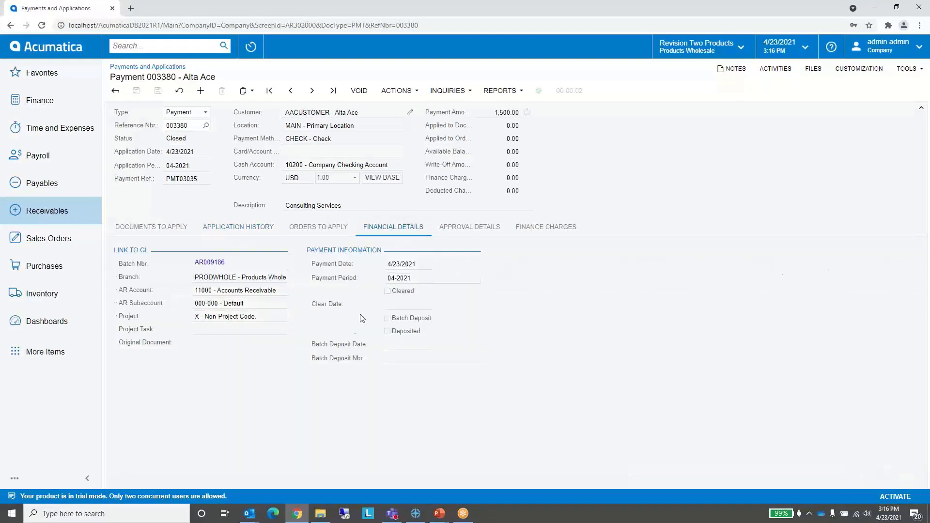
left_click(211, 266)
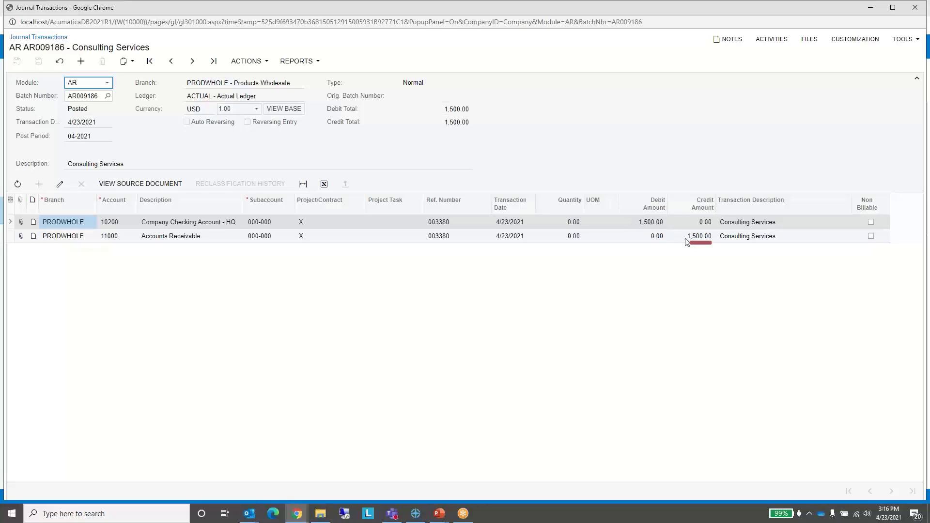
left_click(915, 8)
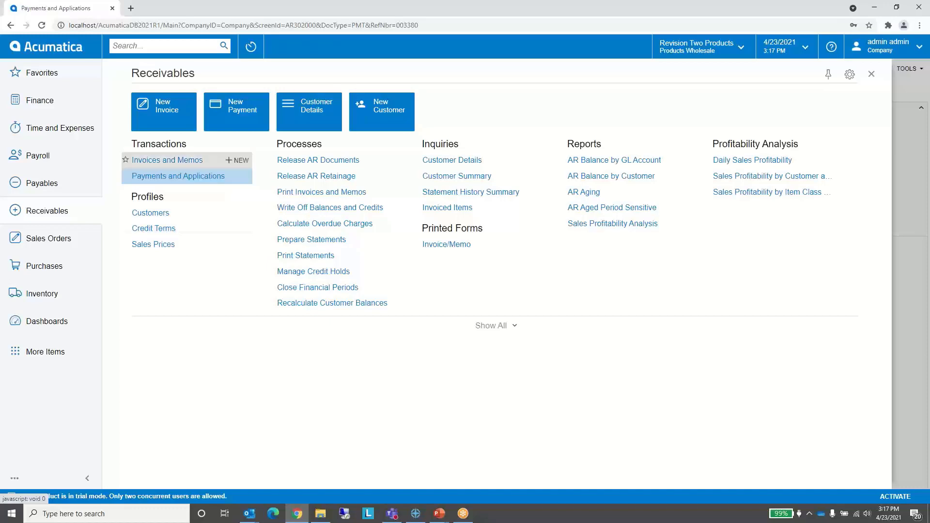
Release all balanced invoices for USA Bartending School, ABC Studios and ABC Capital Ventures through Release AR Documents, and expand the processed records
left_click(297, 163)
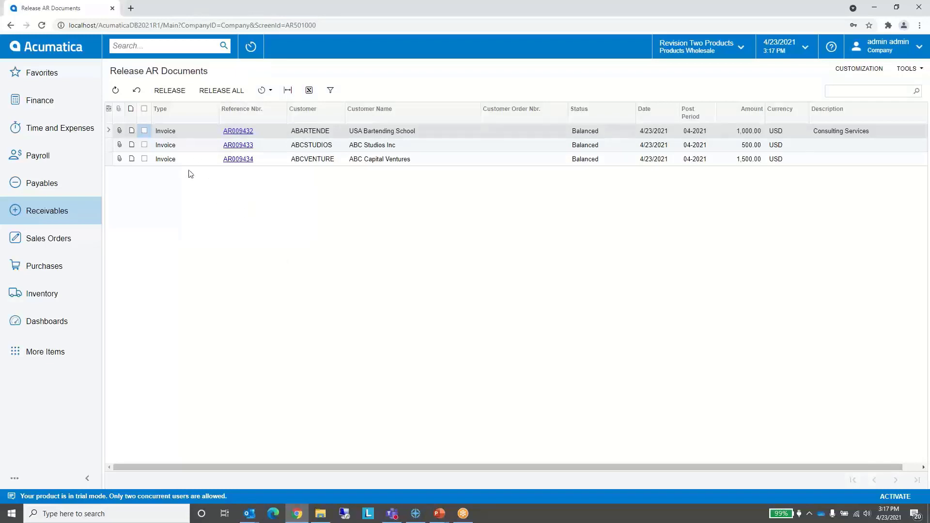
left_click(144, 145)
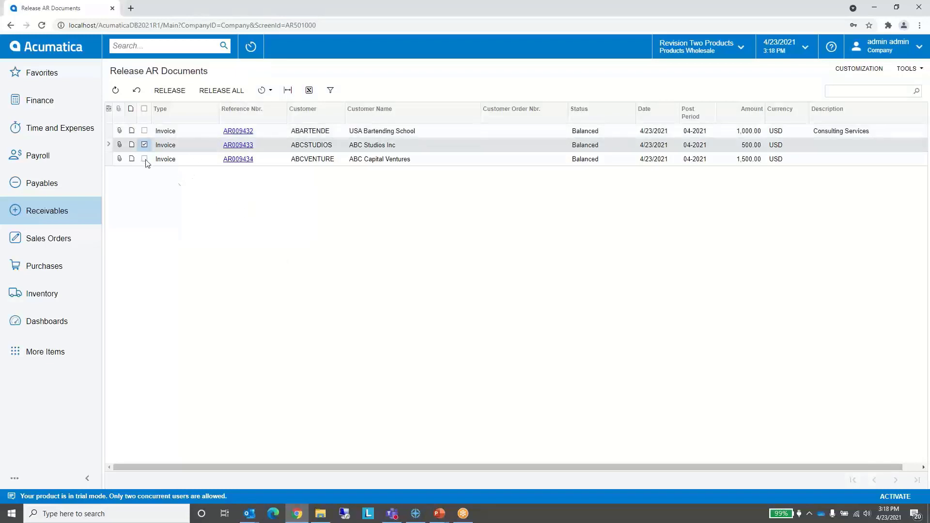
left_click(145, 158)
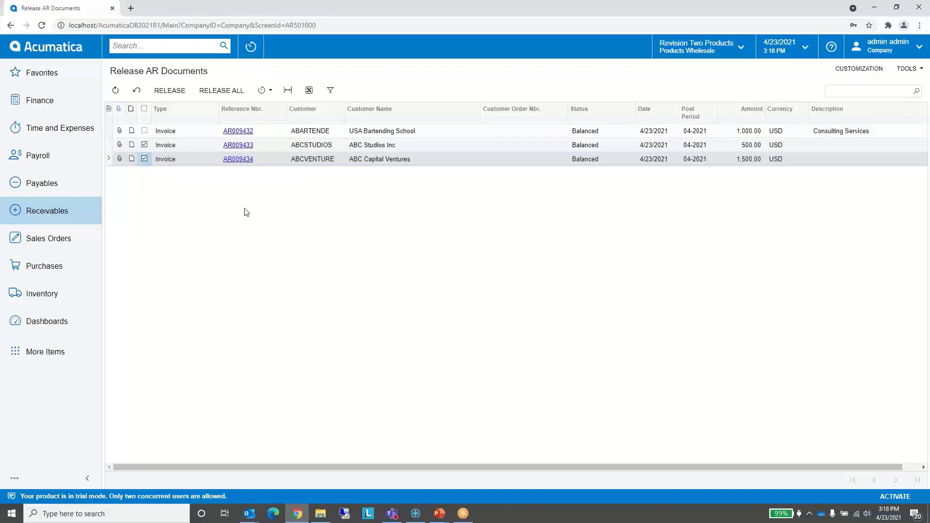
left_click(144, 131)
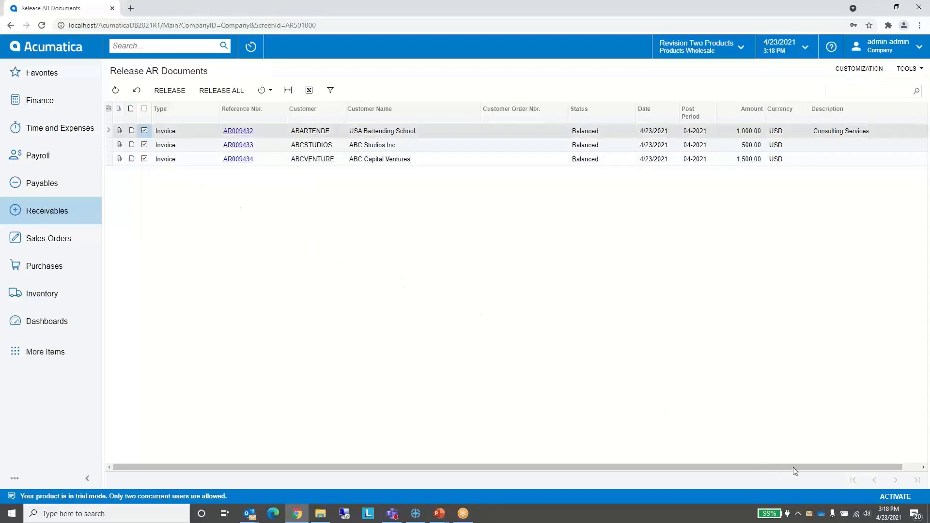
left_click(222, 92)
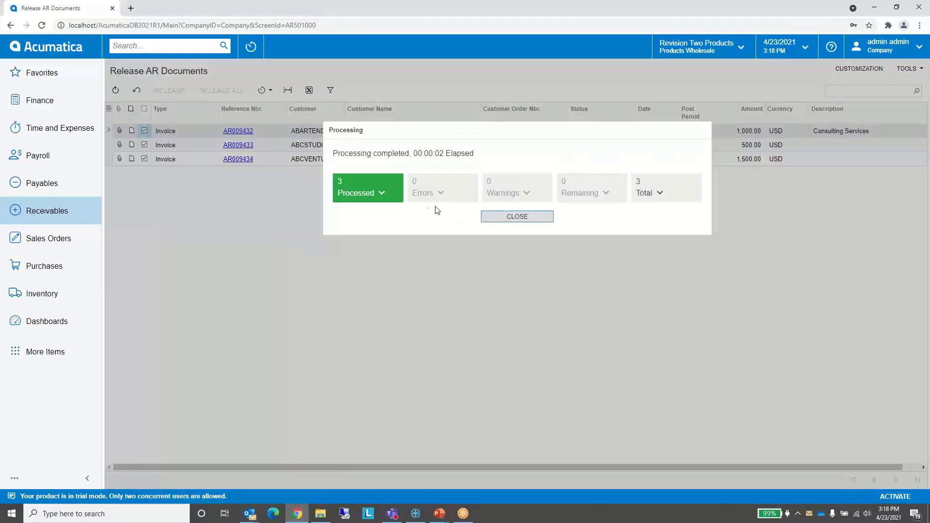
left_click(384, 195)
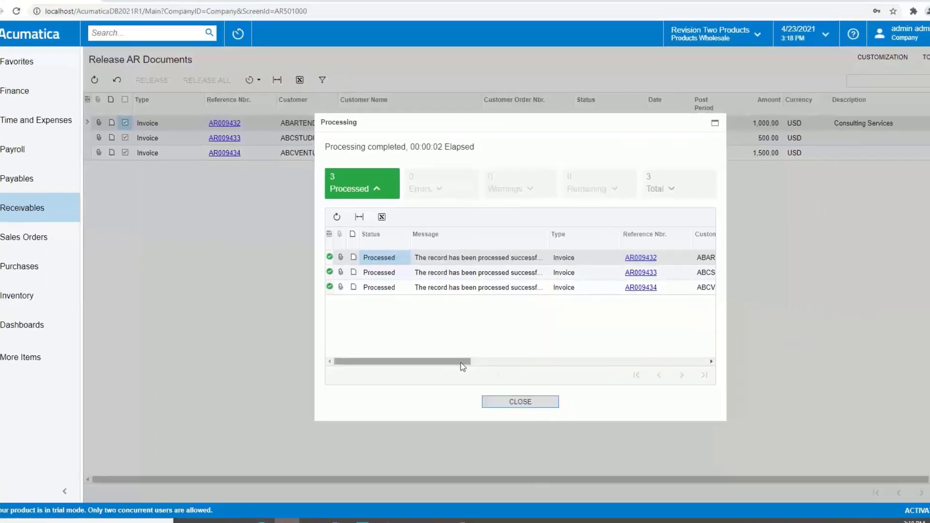
Close the processing results and create a new payment in Payments and Applications for customer Alta Ace
mouse_move(459, 400)
left_mouse_down()
mouse_move(560, 400)
mouse_move(461, 400)
left_mouse_up()
left_click(508, 392)
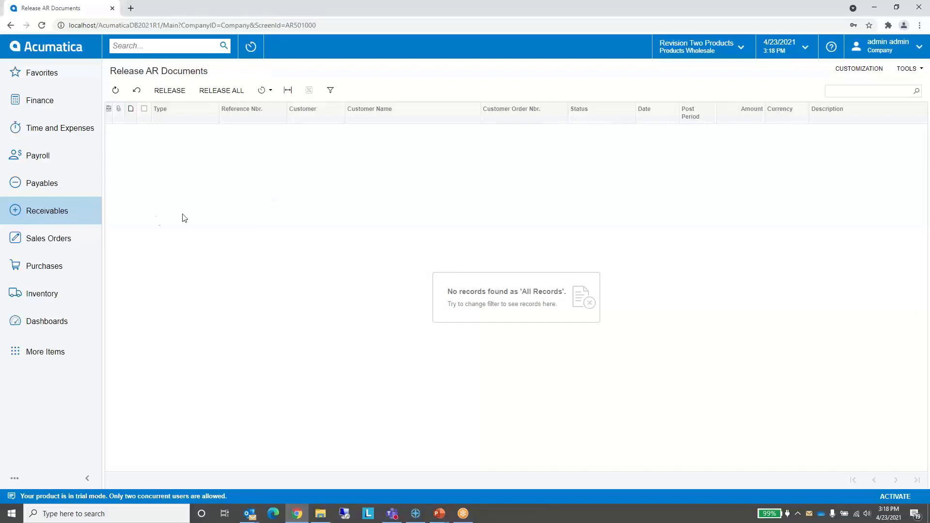
left_click(63, 214)
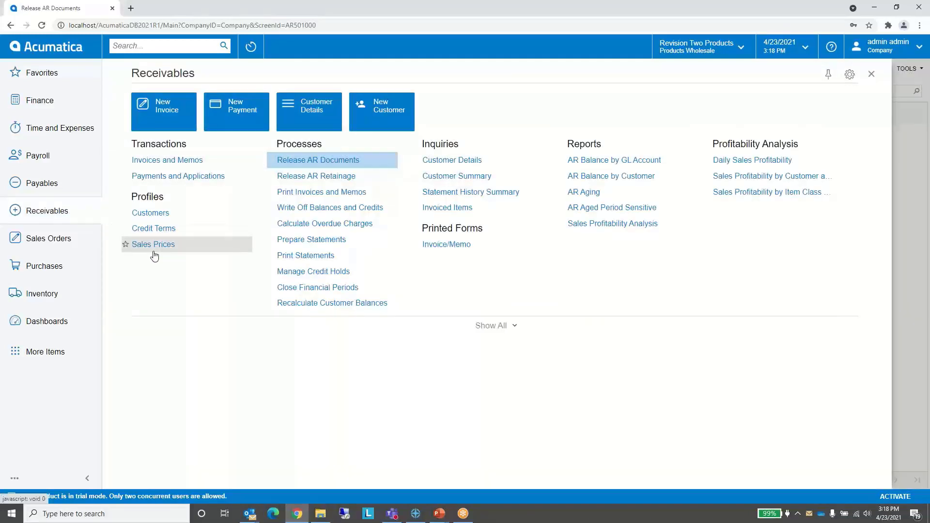
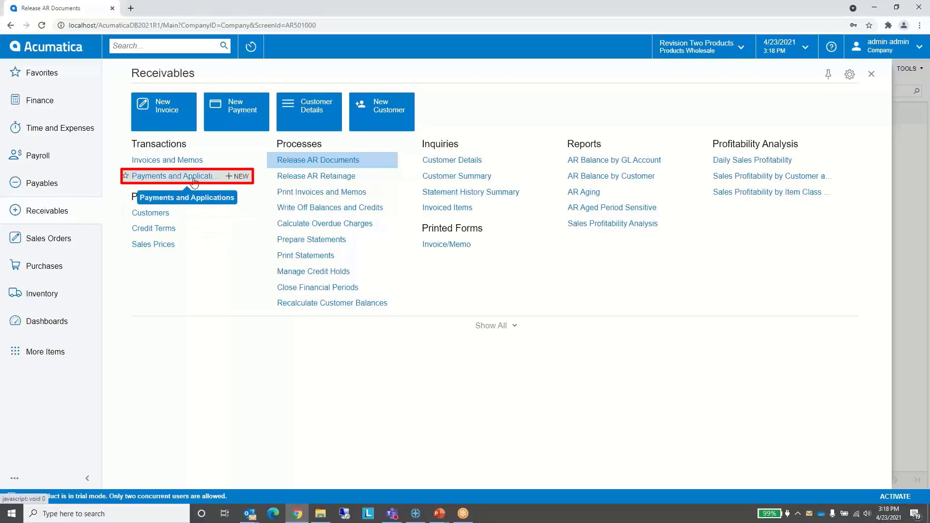
left_click(194, 181)
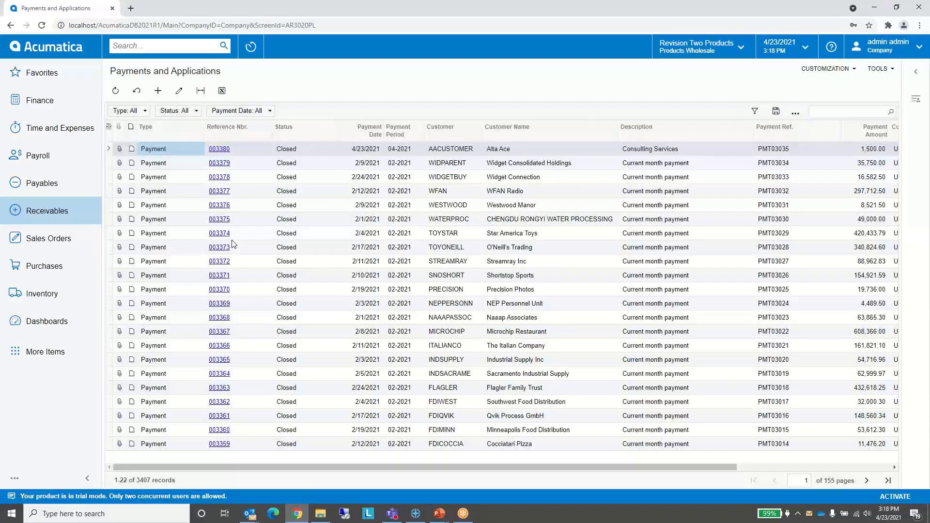
left_click(160, 92)
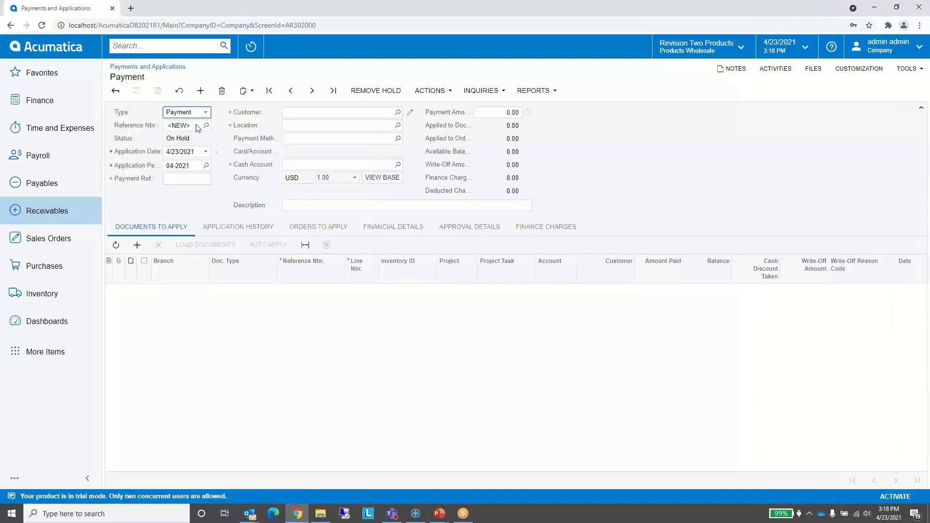
left_click(398, 112)
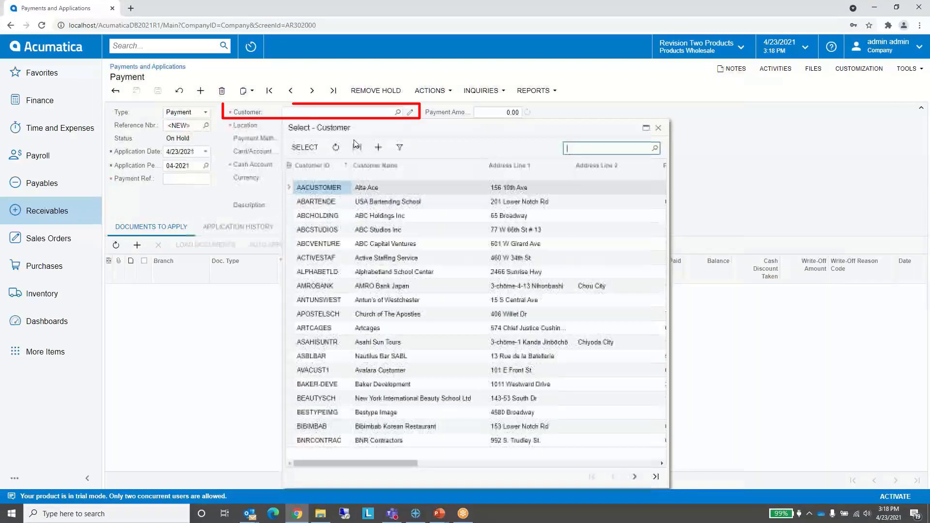
double_click(330, 188)
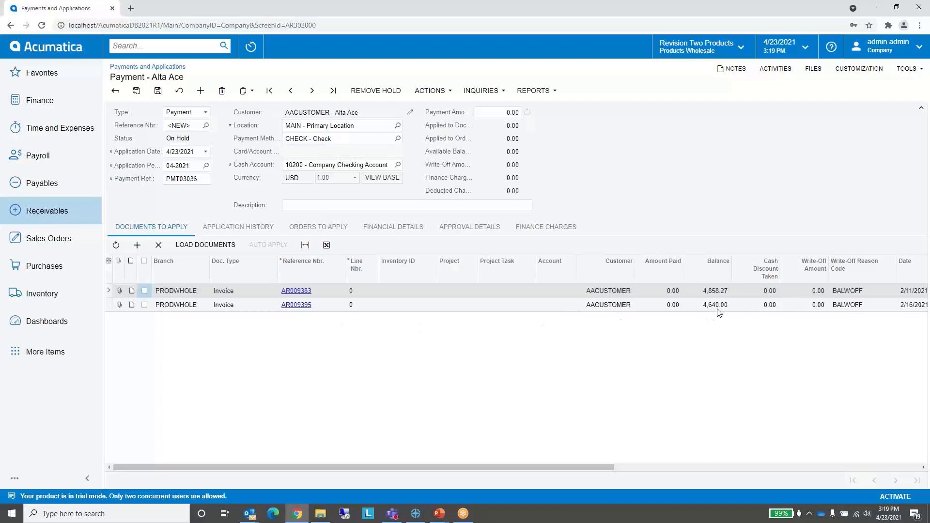
Set the payment amount to 9,478.28
left_click(489, 114)
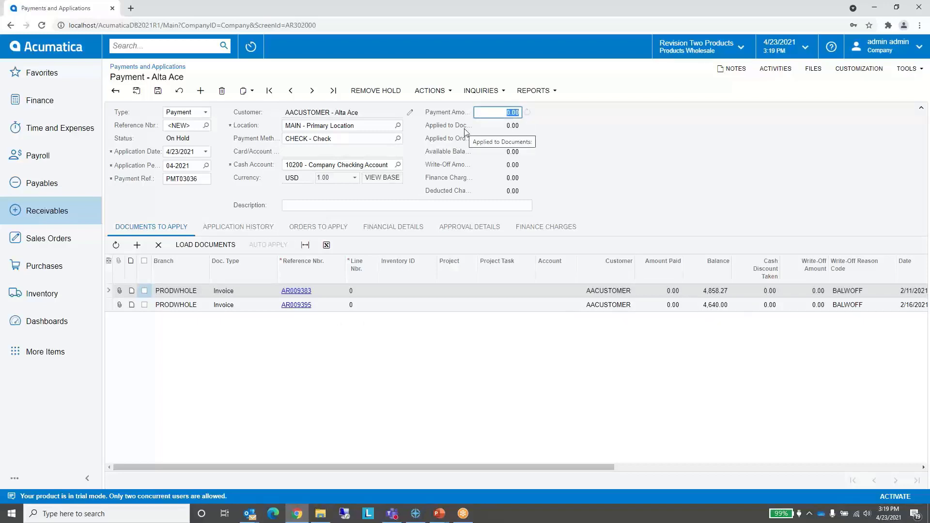
type("9,478.28")
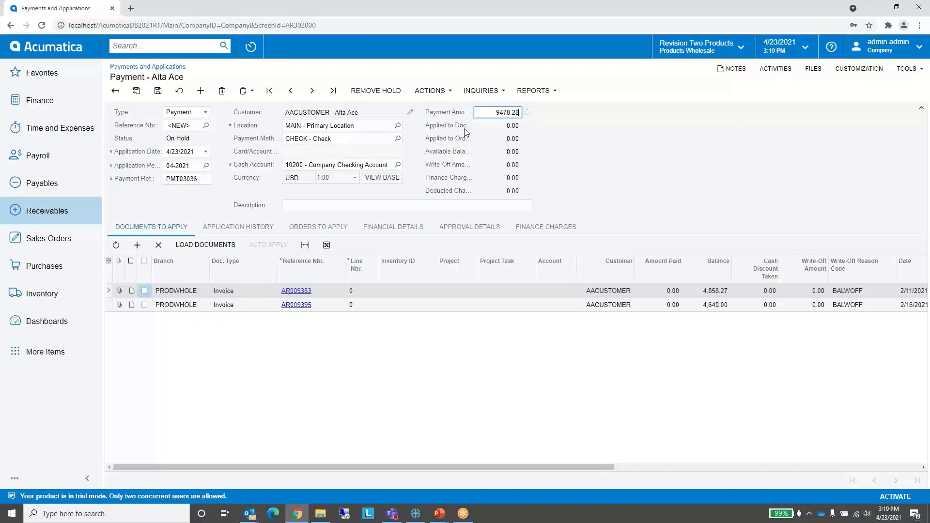
key("Tab")
Apply 4,858.27 of the payment to invoice AR009383 and 4,640.00 to invoice AR009395
left_click(653, 291)
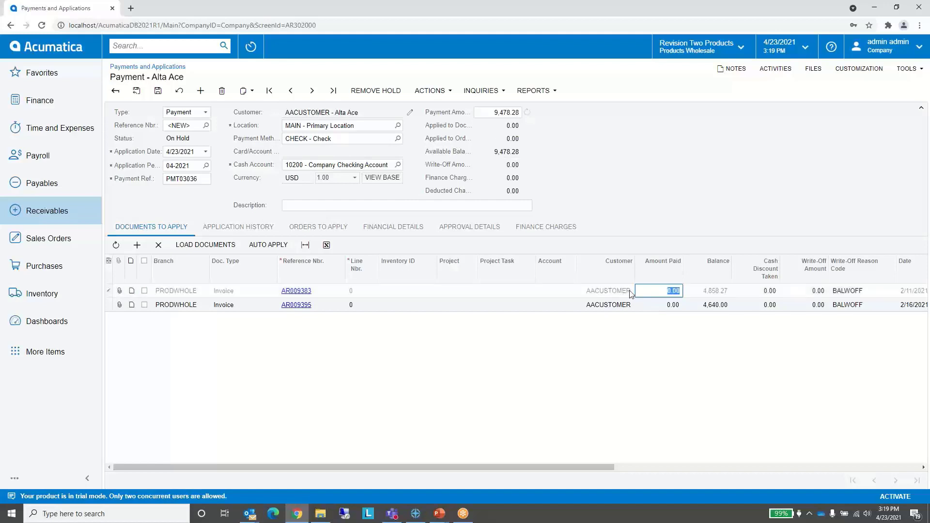
type("4858.27")
key("Tab")
left_click(659, 307)
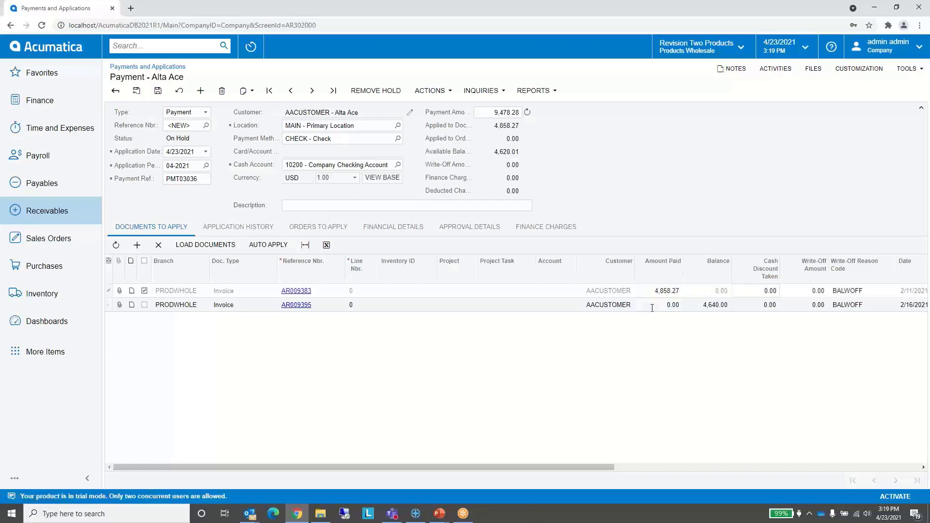
type("46")
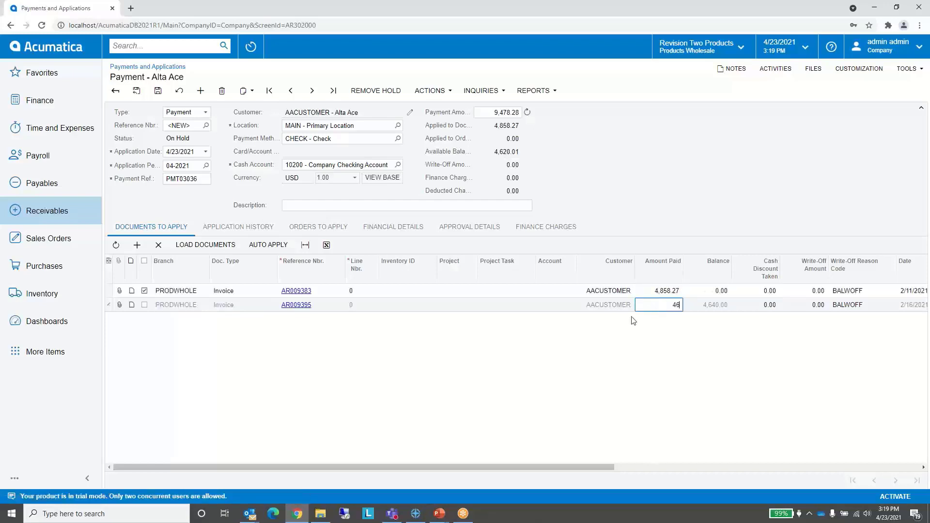
type("40")
key("Tab")
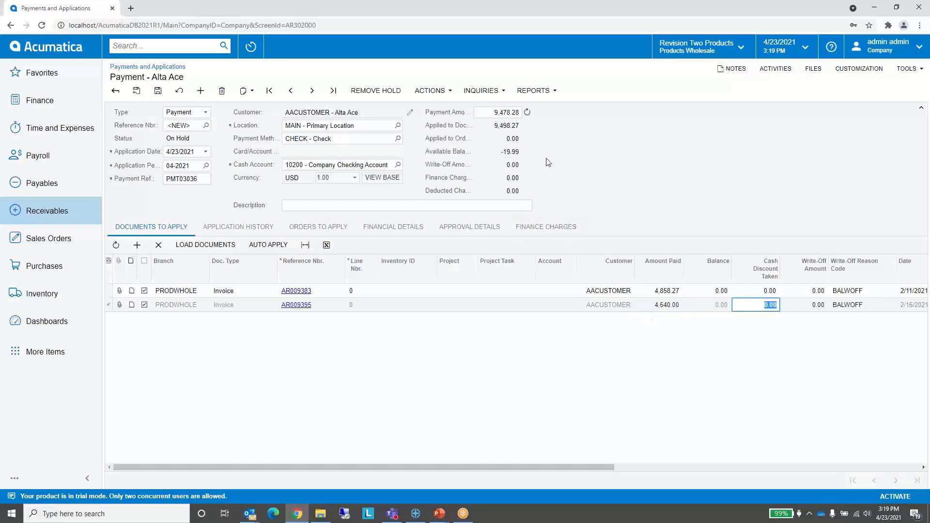
Set the payment amount to the applied documents amount of 9,498.27, then take the payment off hold and save it
left_click(520, 113)
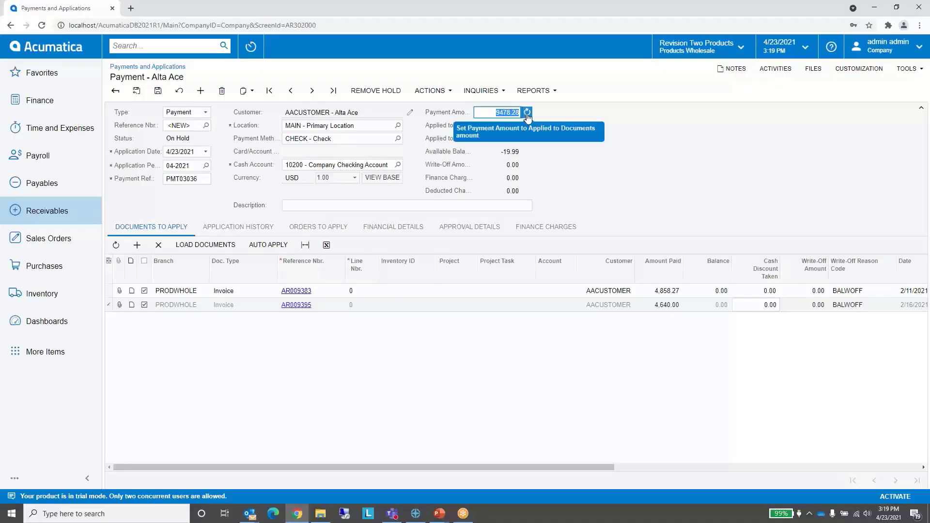
left_click(527, 112)
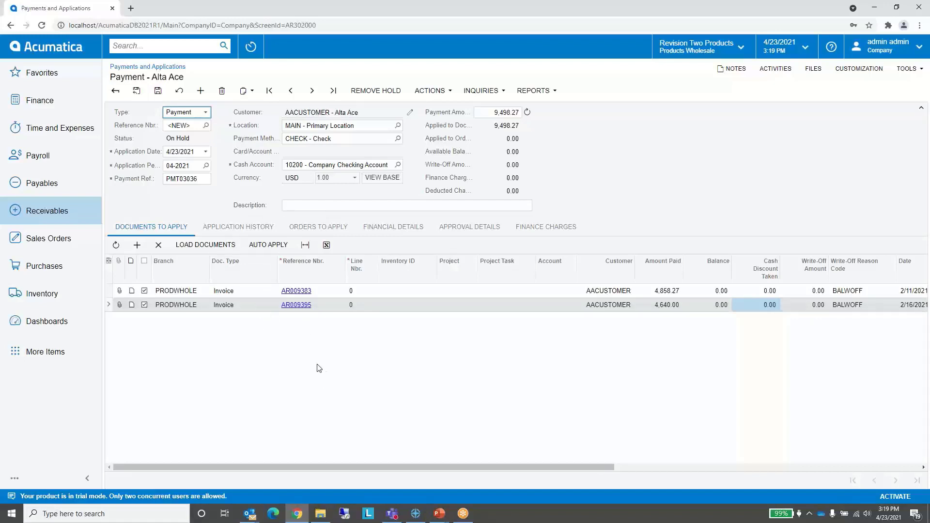
left_click(364, 93)
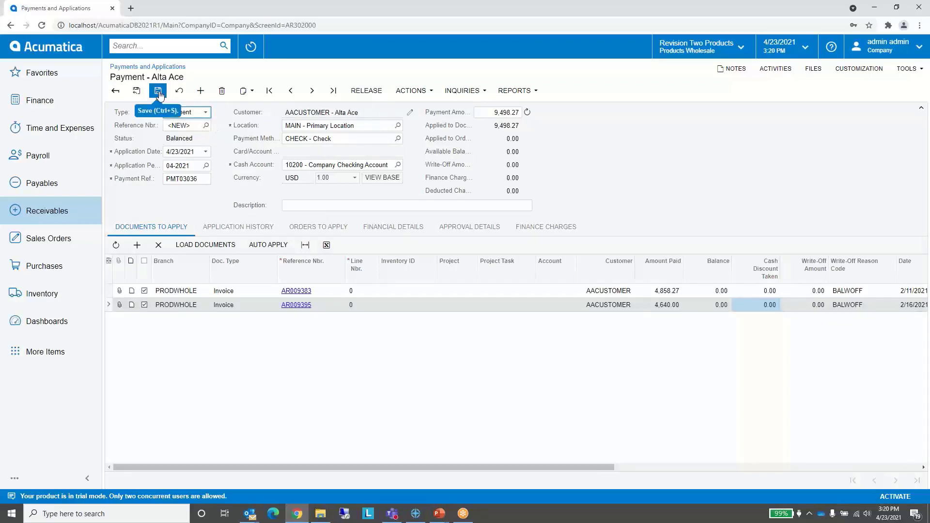
Release all pending documents, including the Alta Ace payment, through Release AR Documents
left_click(68, 211)
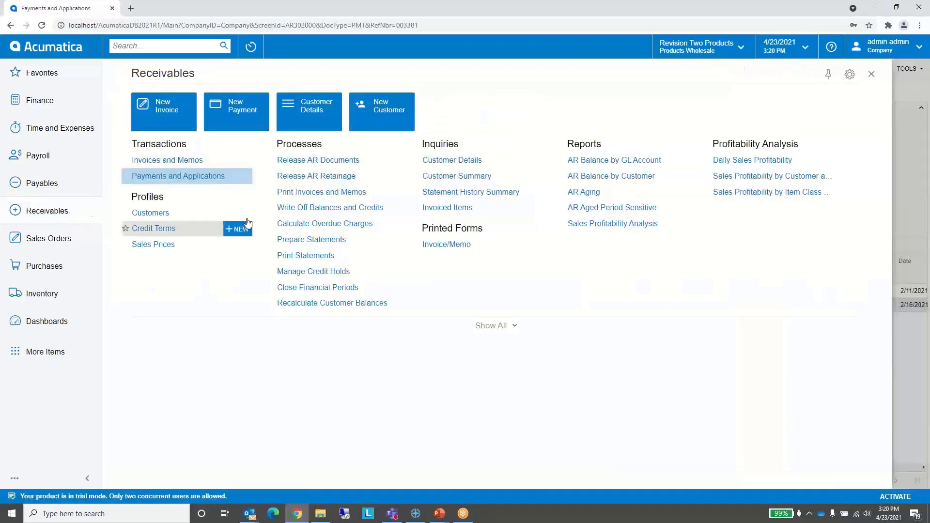
left_click(305, 165)
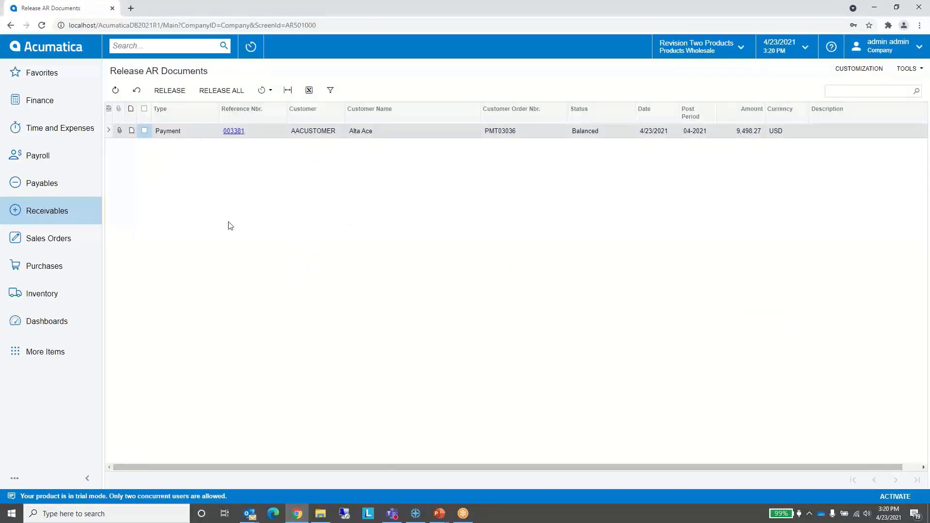
left_click(221, 90)
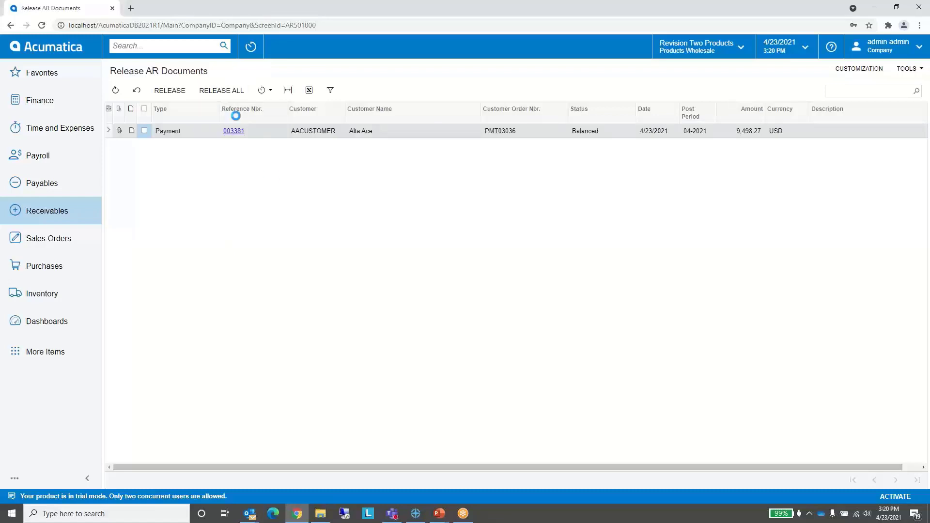